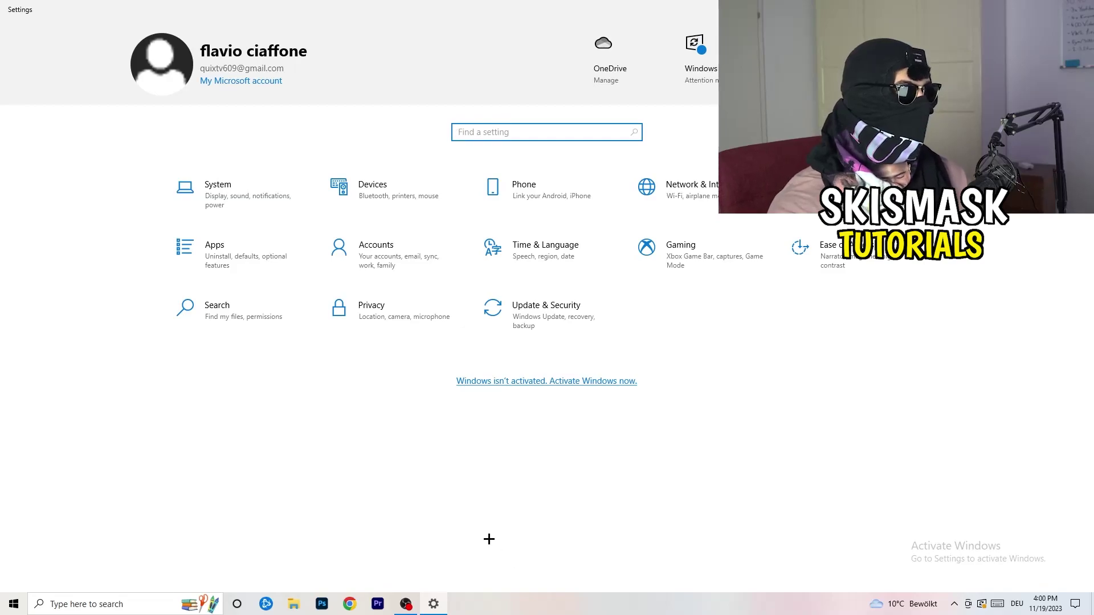
Review the Xbox Game Bar, Captures and Game Mode pages of the gaming settings, including the maximum recording length choices, and close Settings.
left_click(705, 260)
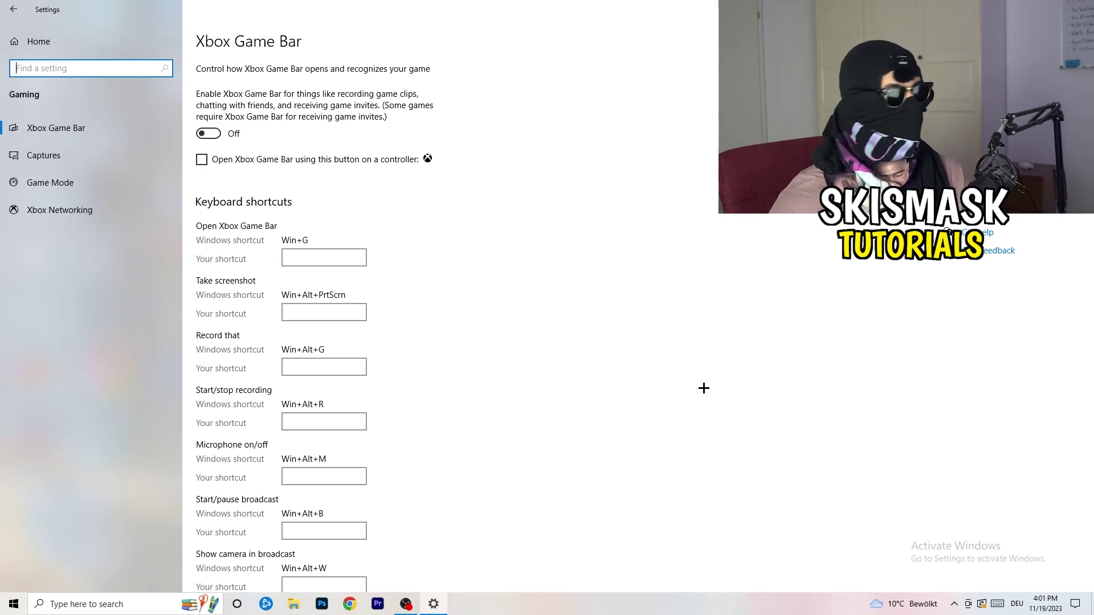
left_click(90, 158)
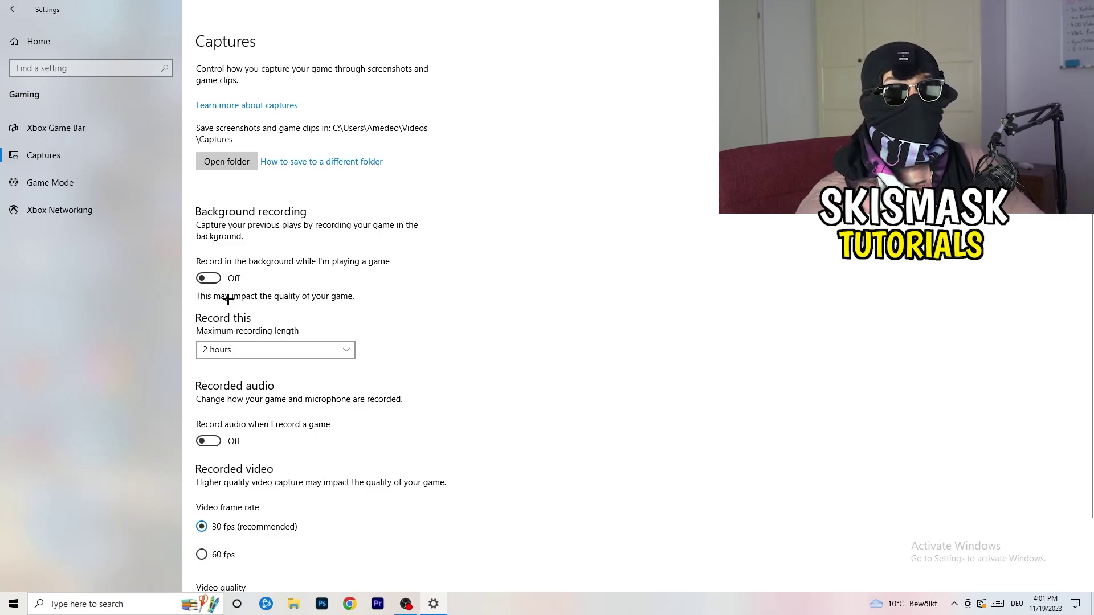
left_click(267, 353)
left_click(467, 309)
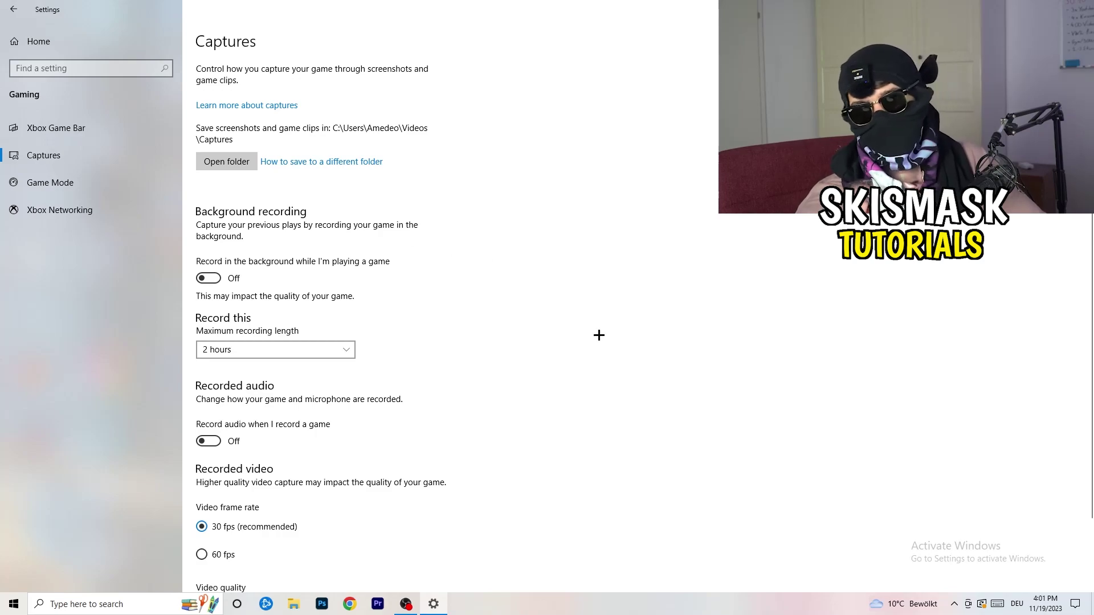
left_click(326, 350)
left_click(701, 283)
scroll(313, 497, "down", 2)
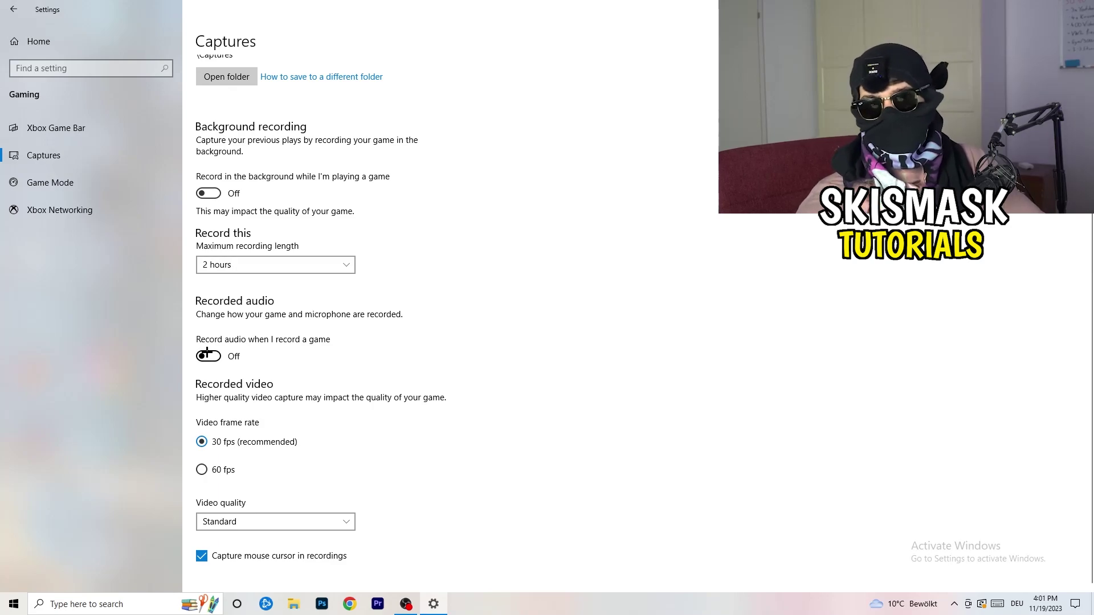
left_click(81, 181)
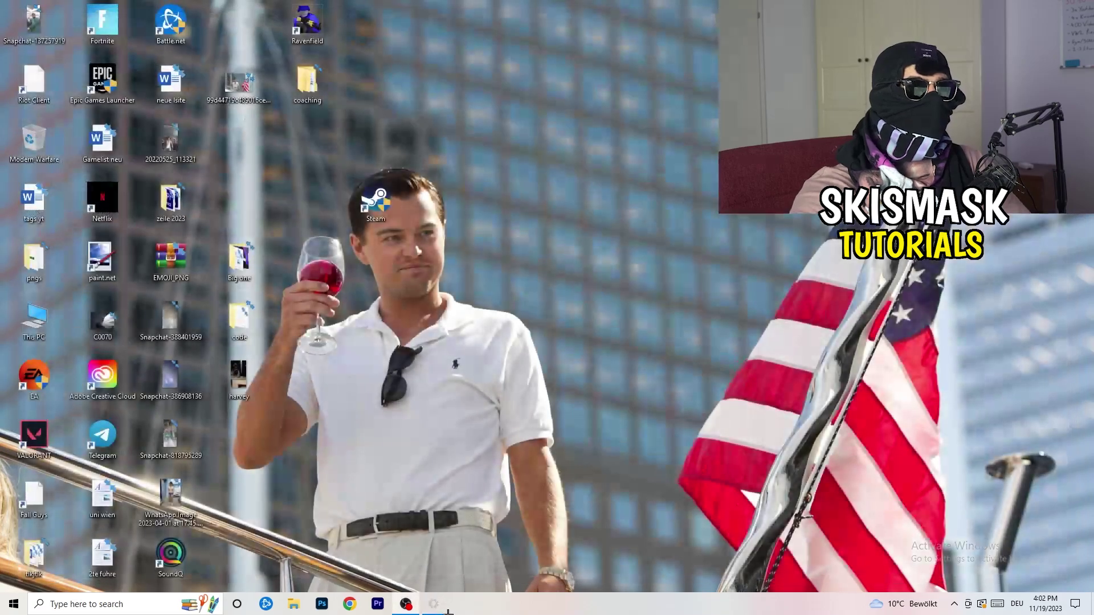
left_click(1081, 9)
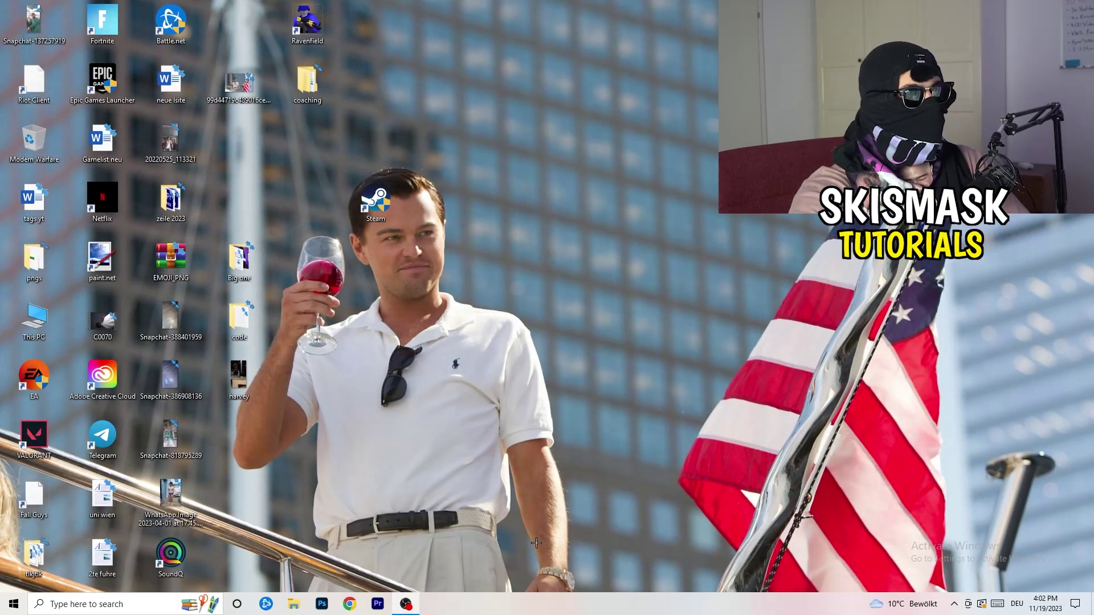
Open Task Manager and maximize its window.
left_click_drag(531, 600, 383, 532)
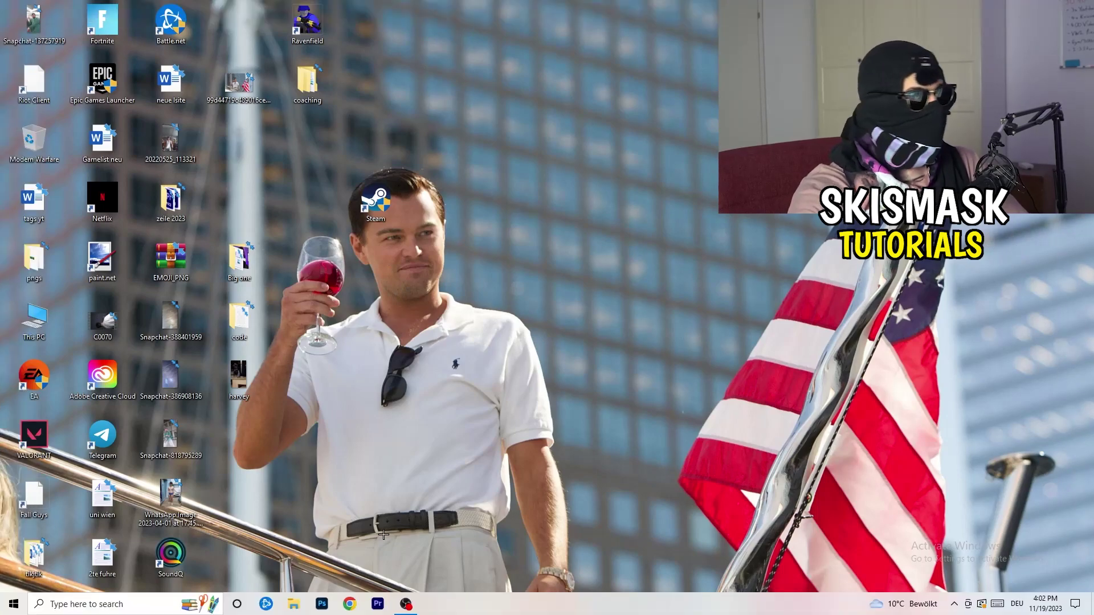
right_click(531, 607)
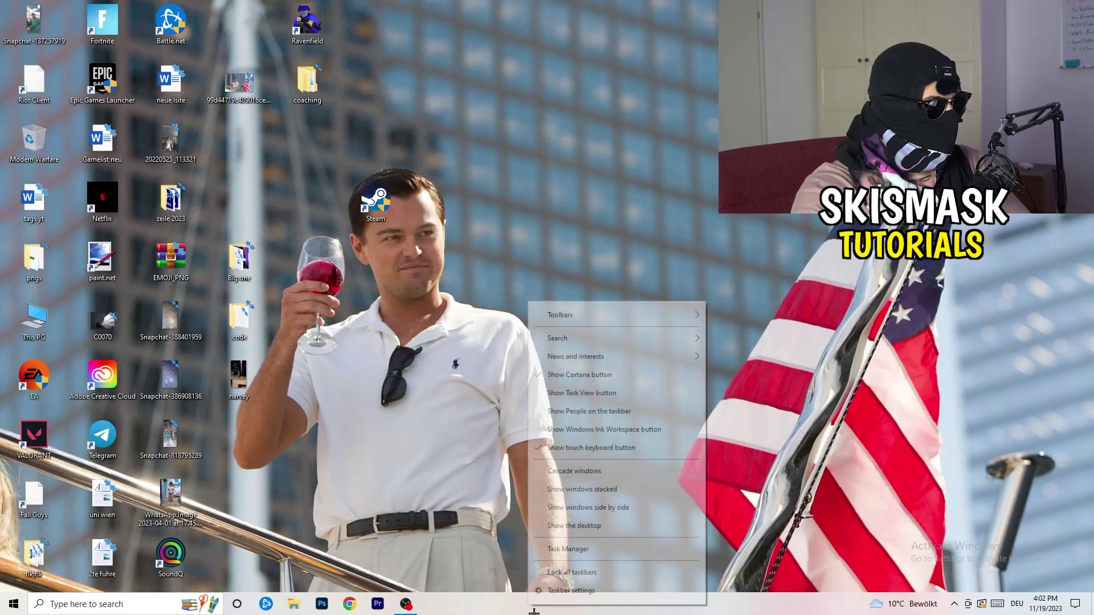
left_click(588, 552)
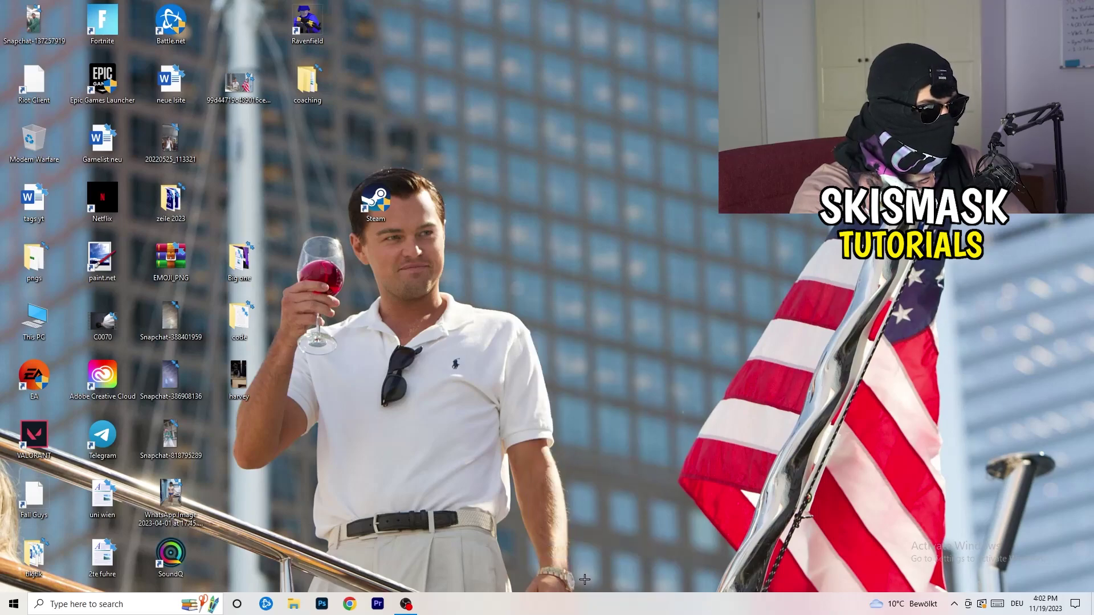
left_click(632, 29)
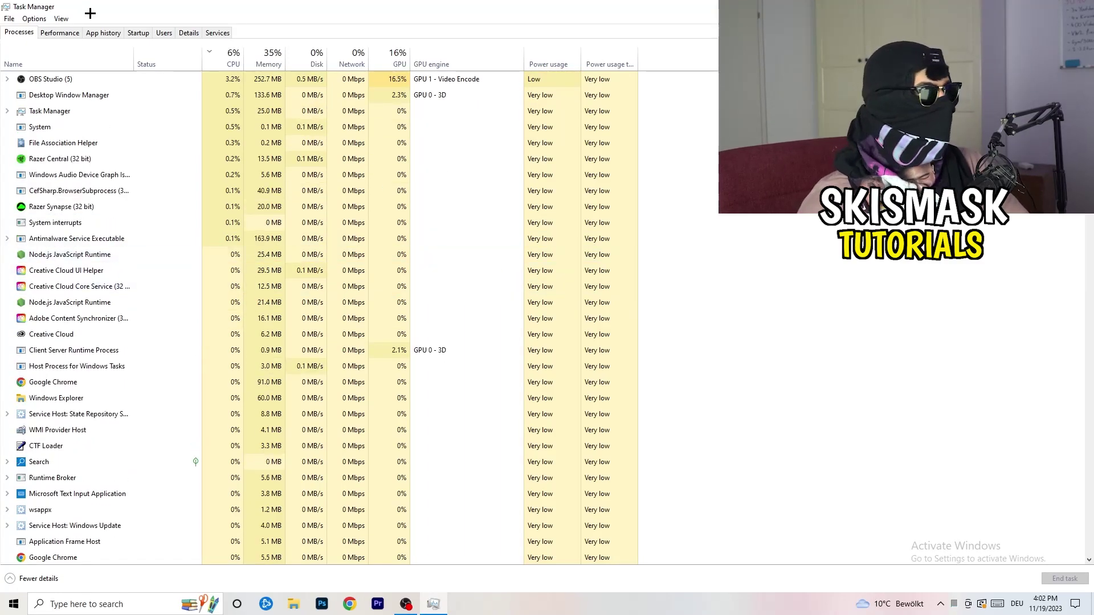
Sort the running processes by GPU usage, check the actions available for OBS Studio, and re-sort the list by CPU usage.
left_click(396, 54)
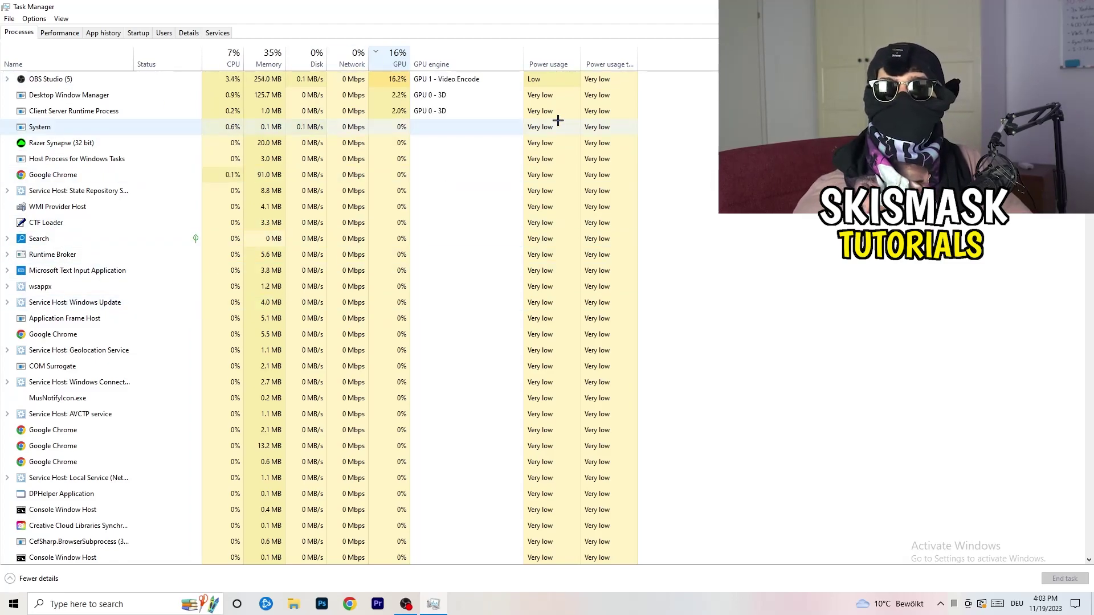
right_click(398, 81)
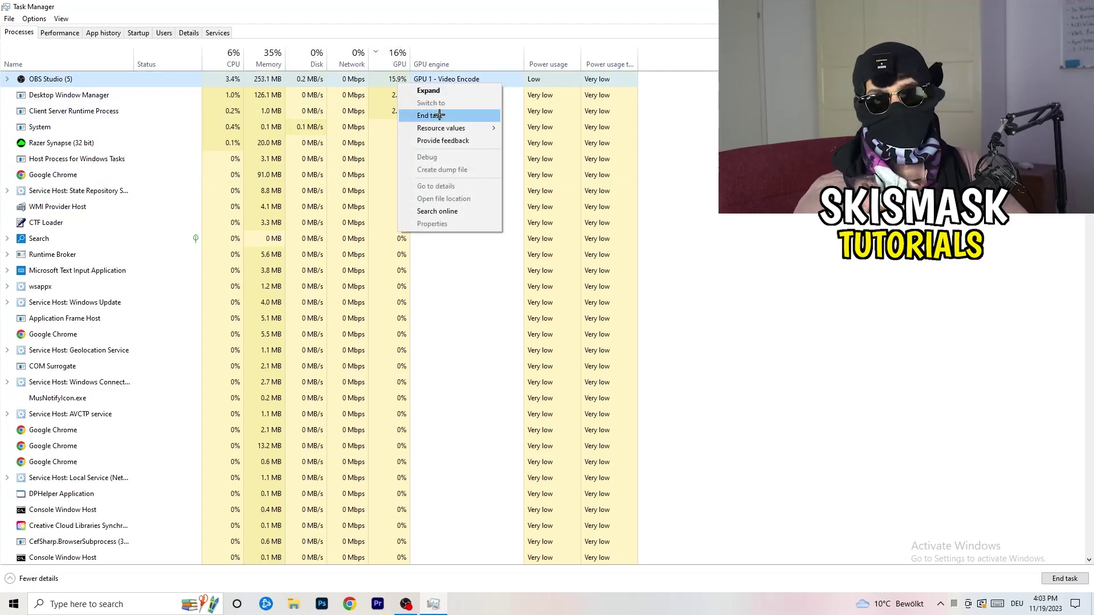
left_click(713, 136)
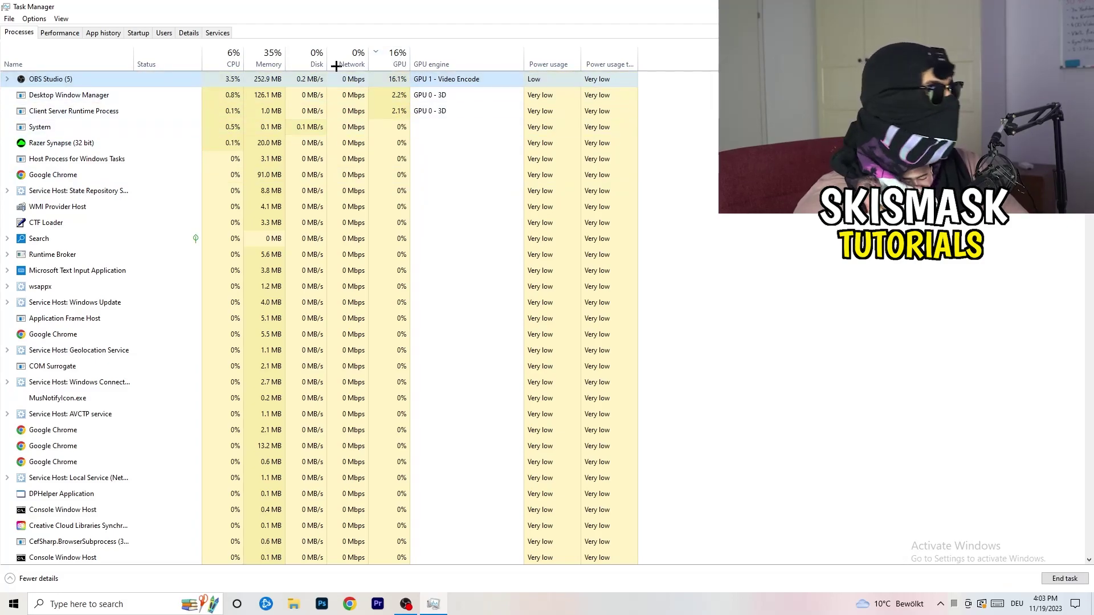
left_click(228, 57)
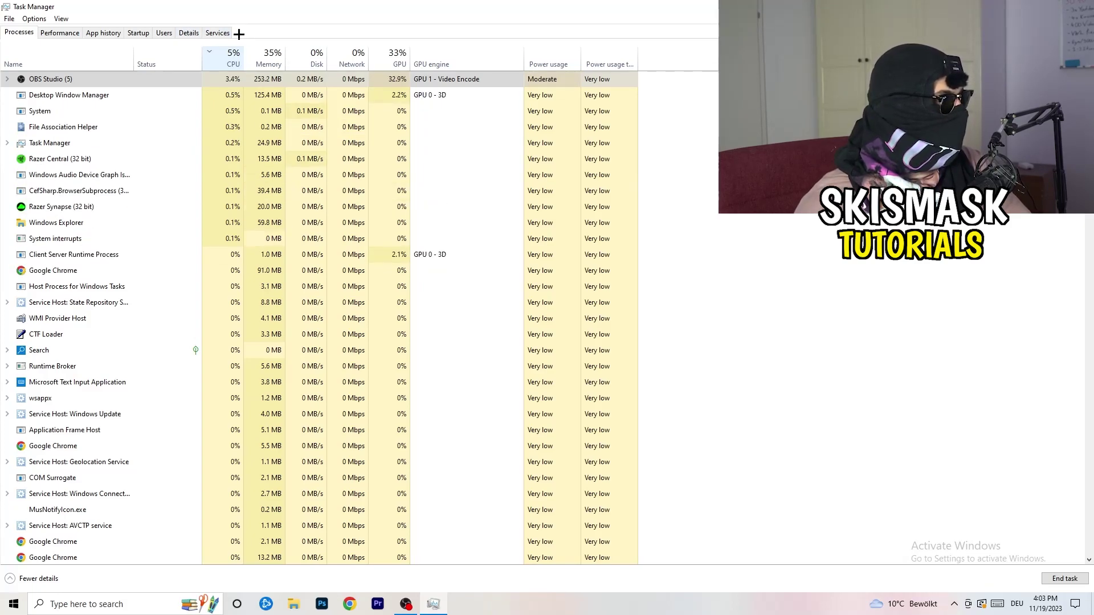
Show the priority choices for a Creative Cloud UI Helper process in the detailed process list.
left_click(189, 32)
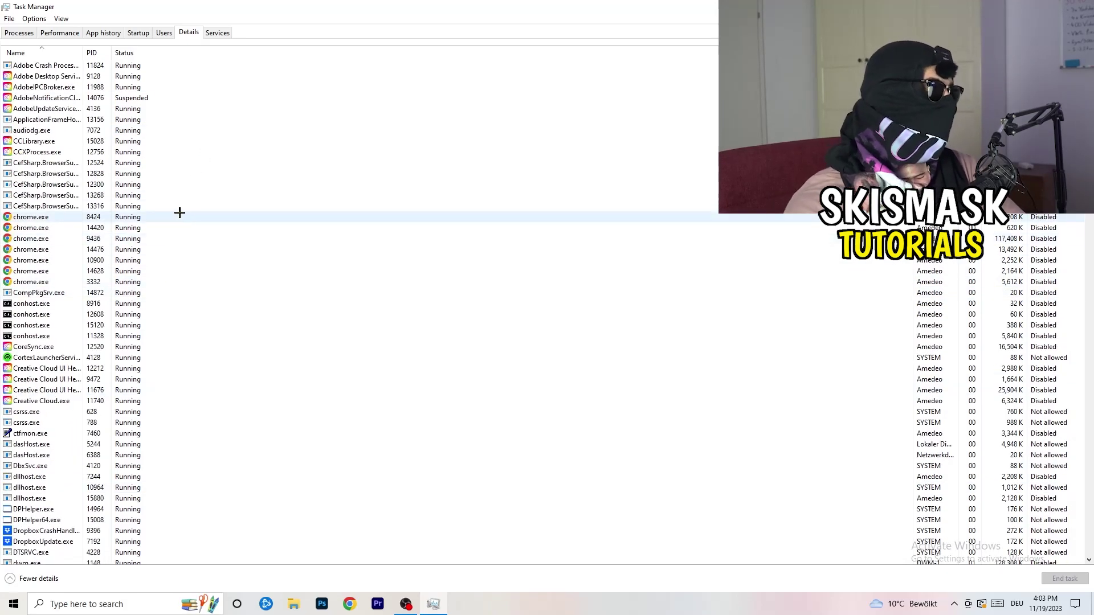
scroll(61, 302, "down", 3)
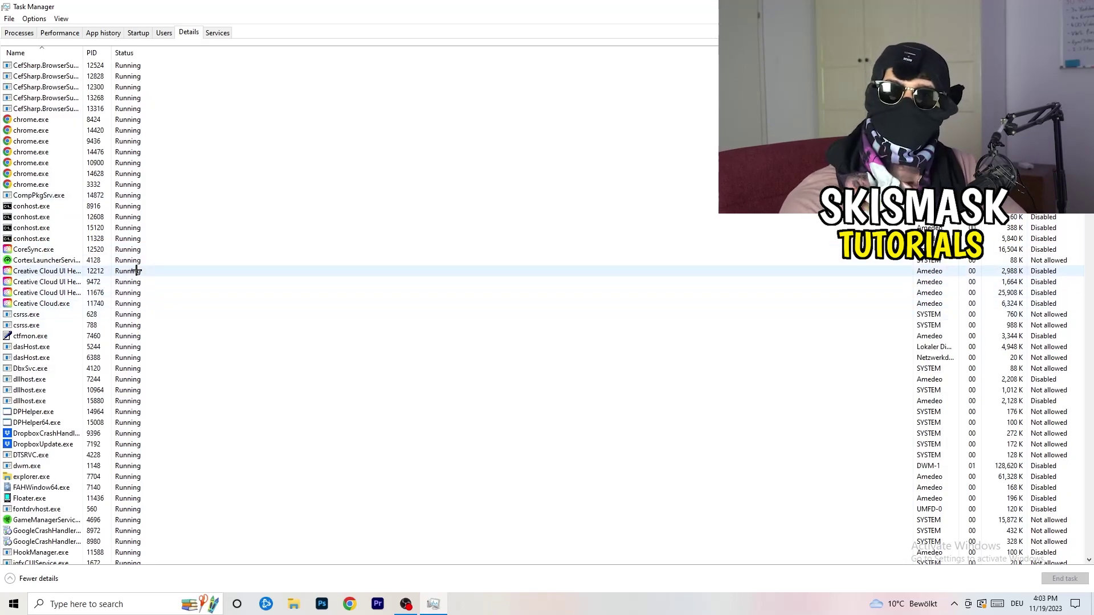
right_click(46, 293)
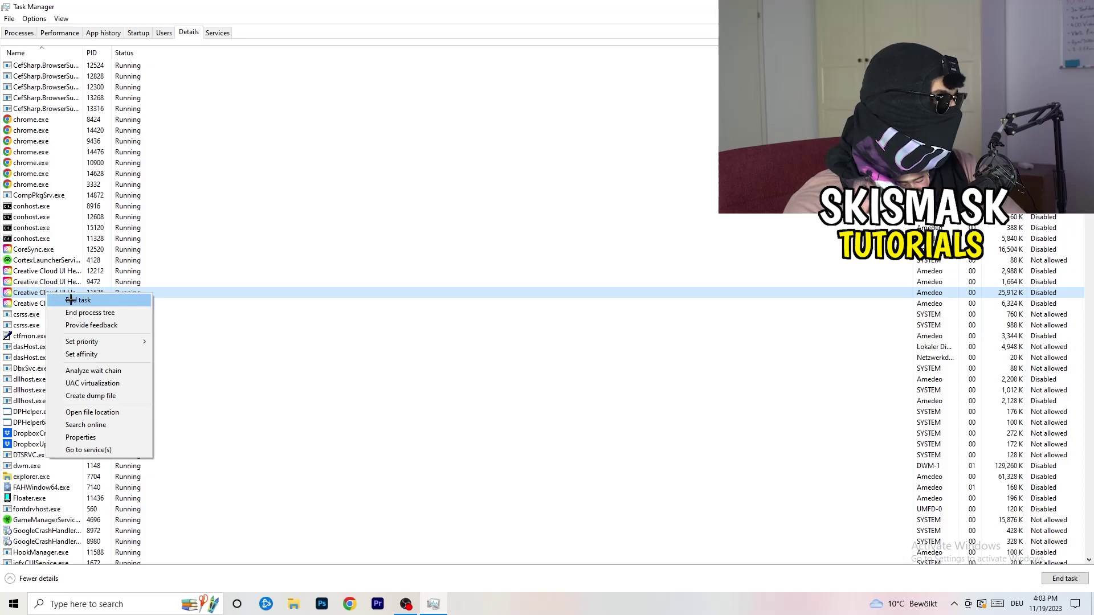
mouse_move(91, 342)
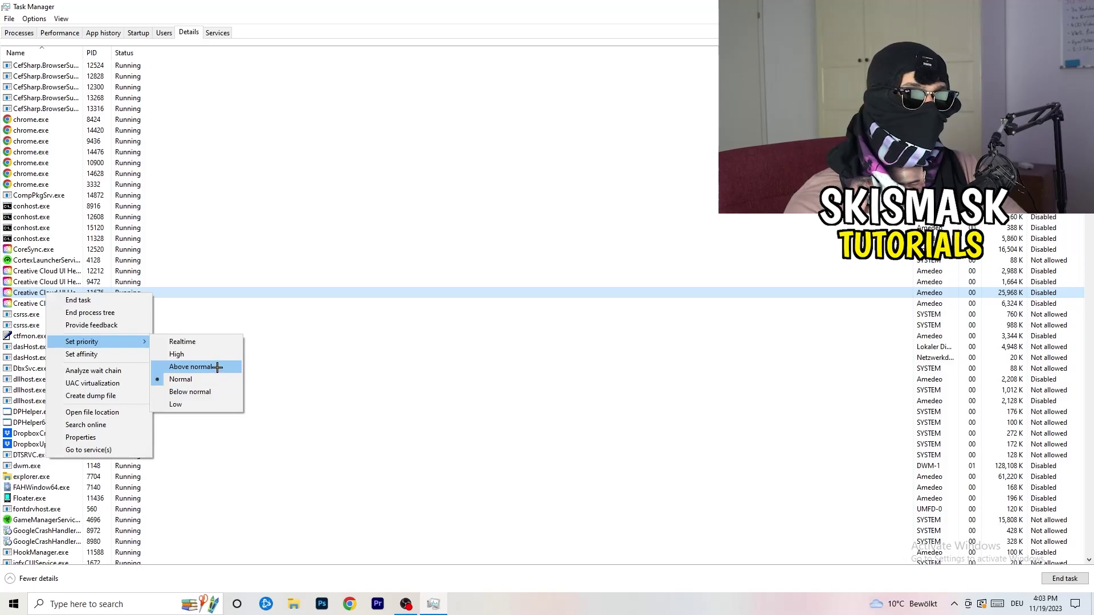
Examine the startup apps and the actions available for DT_Startup, and close Task Manager without disabling it.
left_click(149, 34)
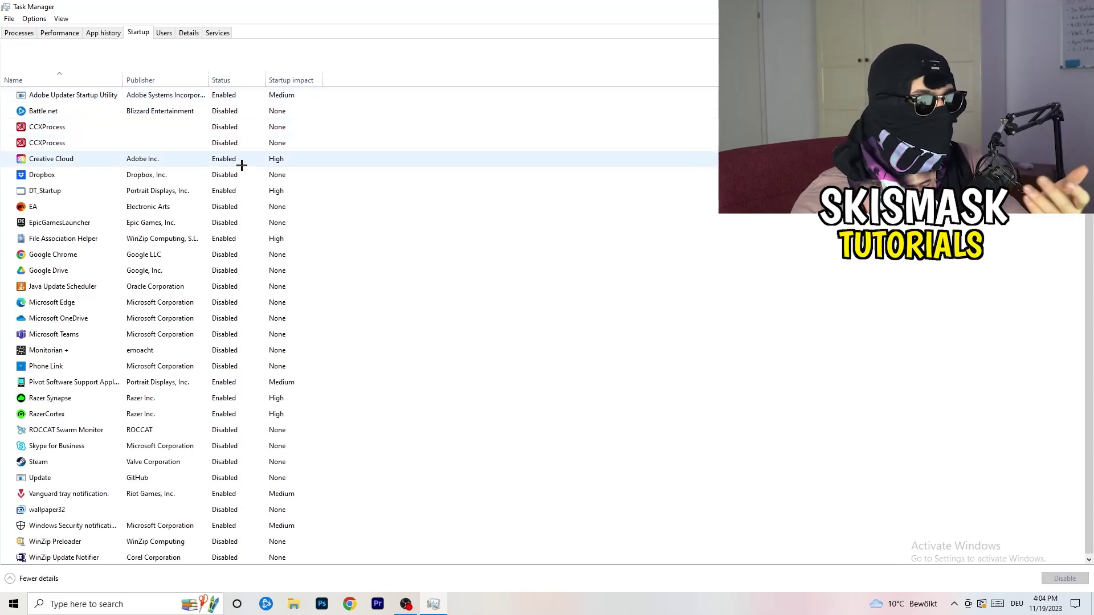
right_click(250, 188)
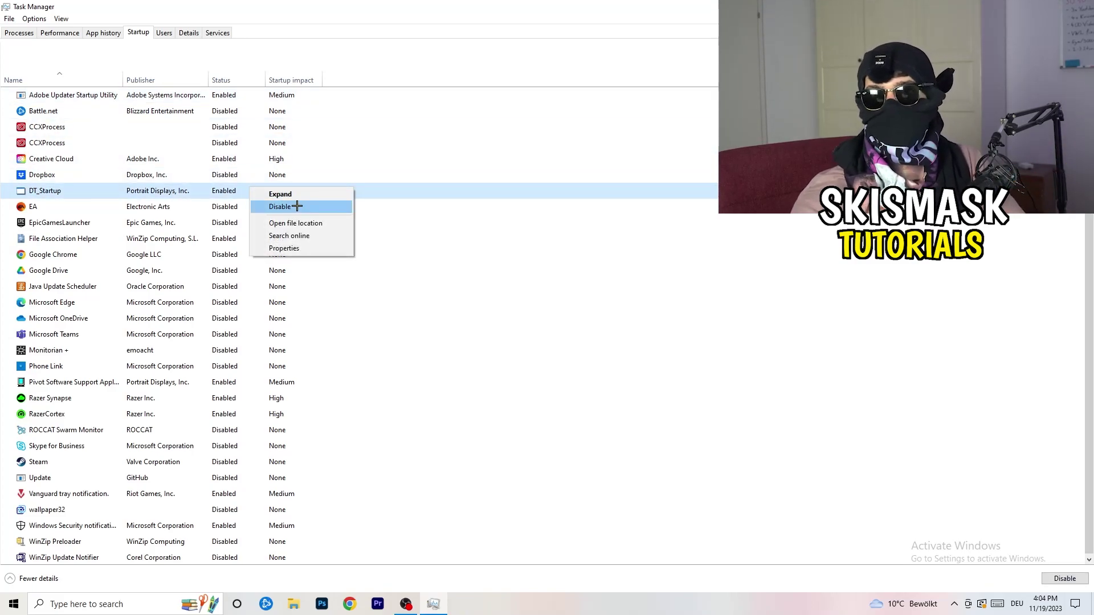
key("Escape")
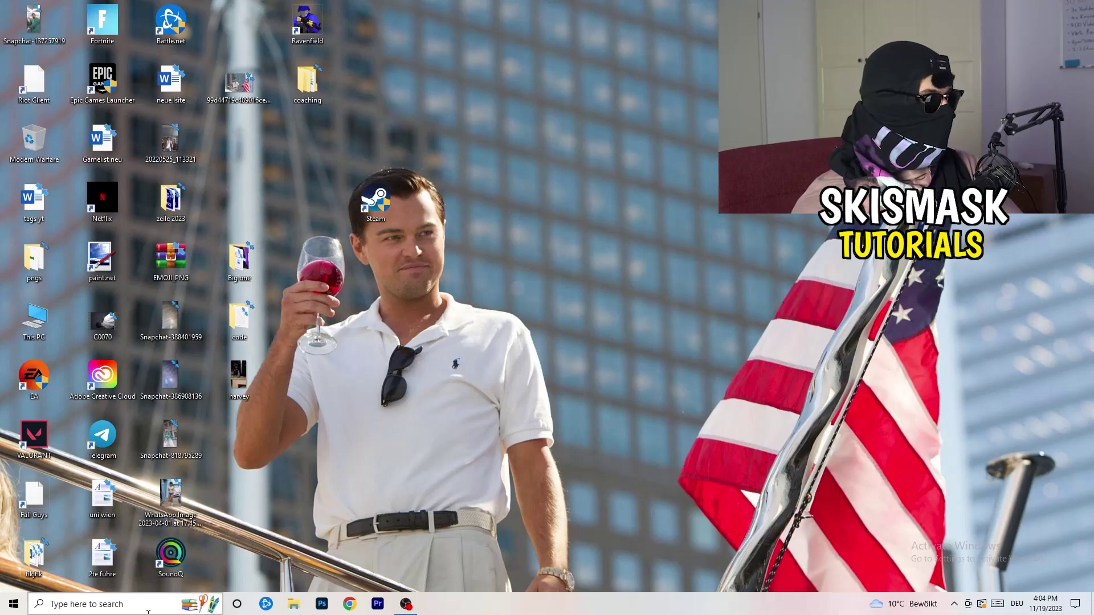
Open the Windows display settings and review the scaling choices, resolution and orientation.
left_click(9, 606)
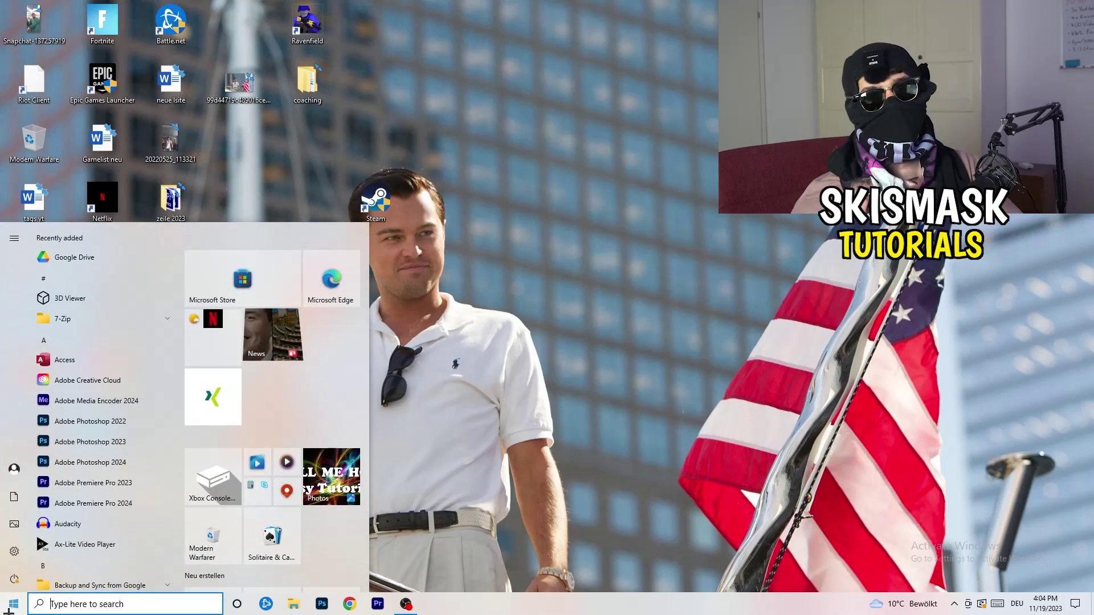
left_click(11, 559)
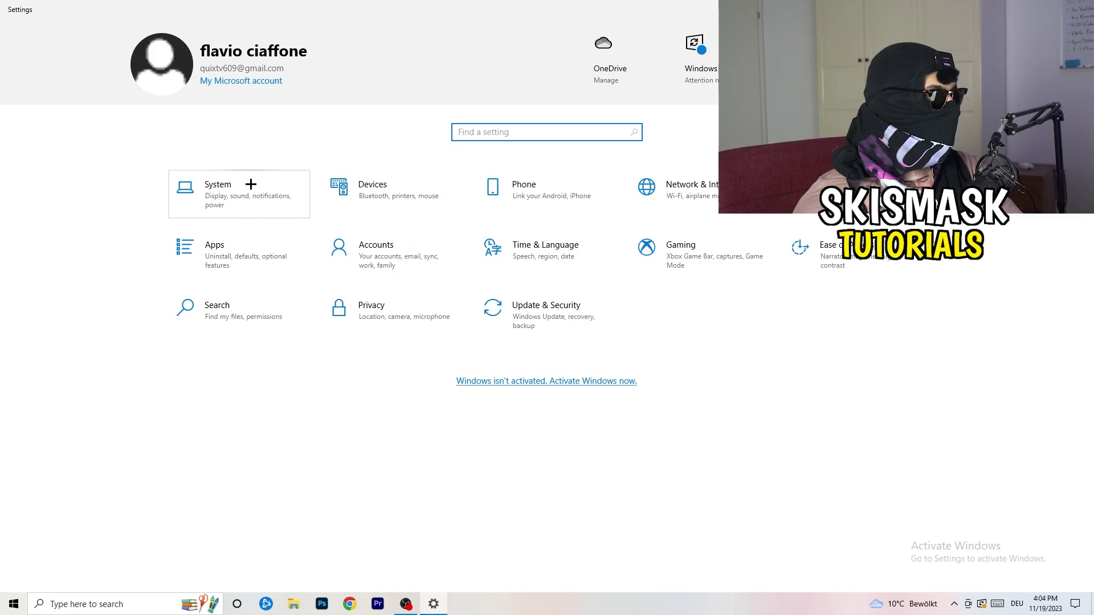
left_click(258, 184)
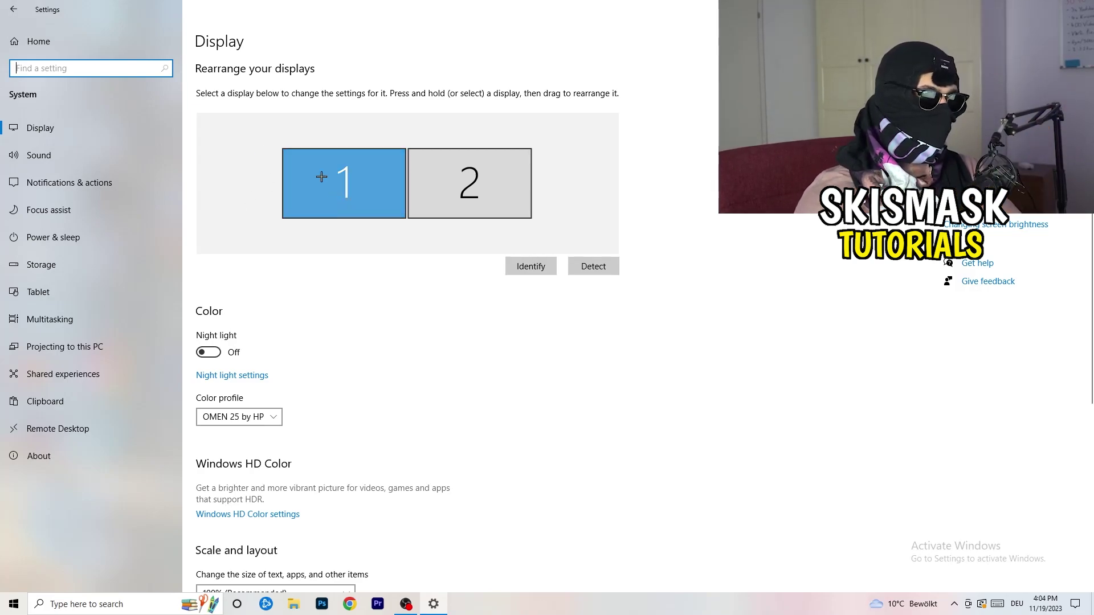
scroll(398, 207, "down", 5)
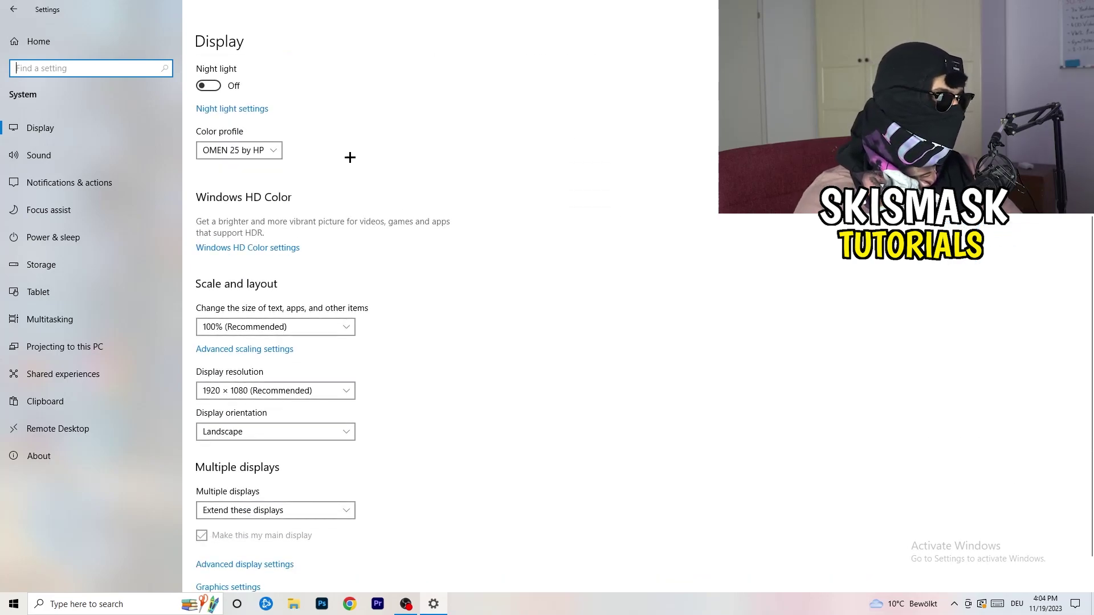
left_click(314, 327)
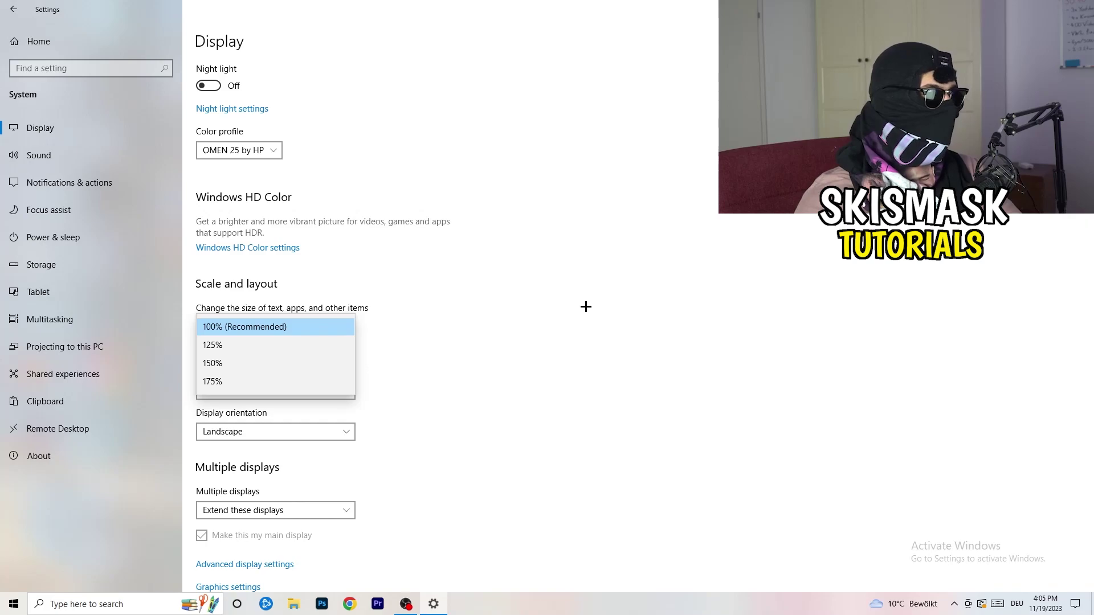
left_click(586, 306)
scroll(466, 314, "down", 1)
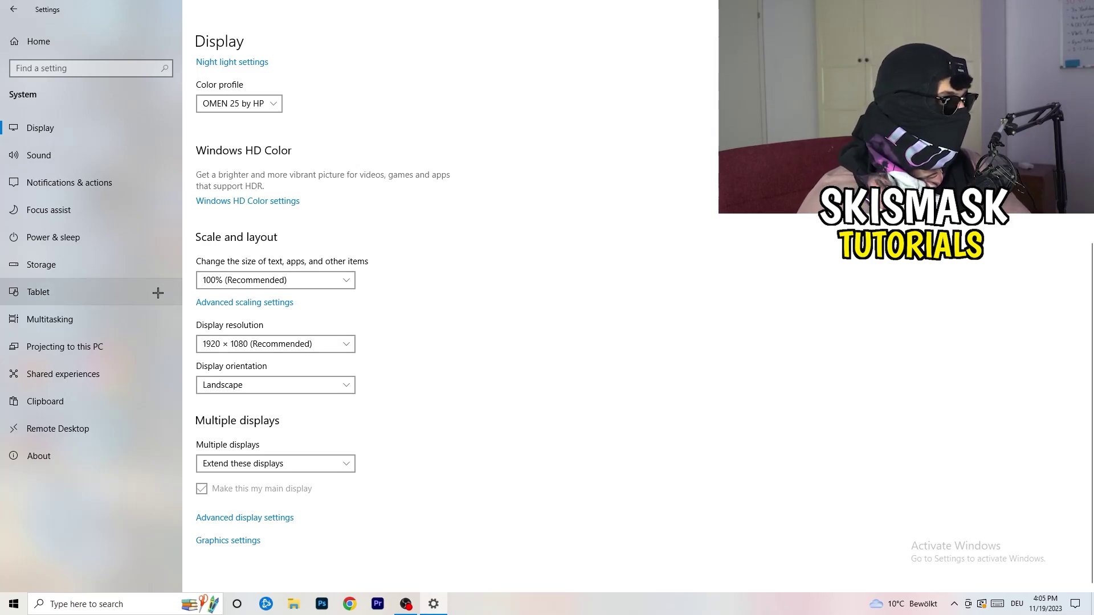
Open the additional power settings from Power & sleep, review all available power plans, and close Power Options.
left_click(86, 238)
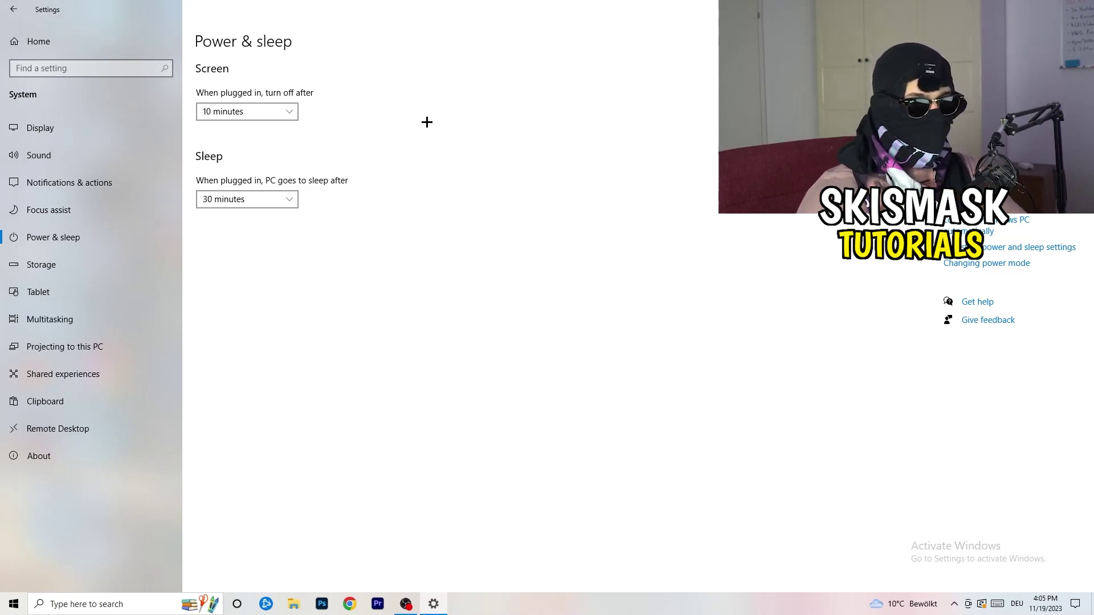
left_click(980, 123)
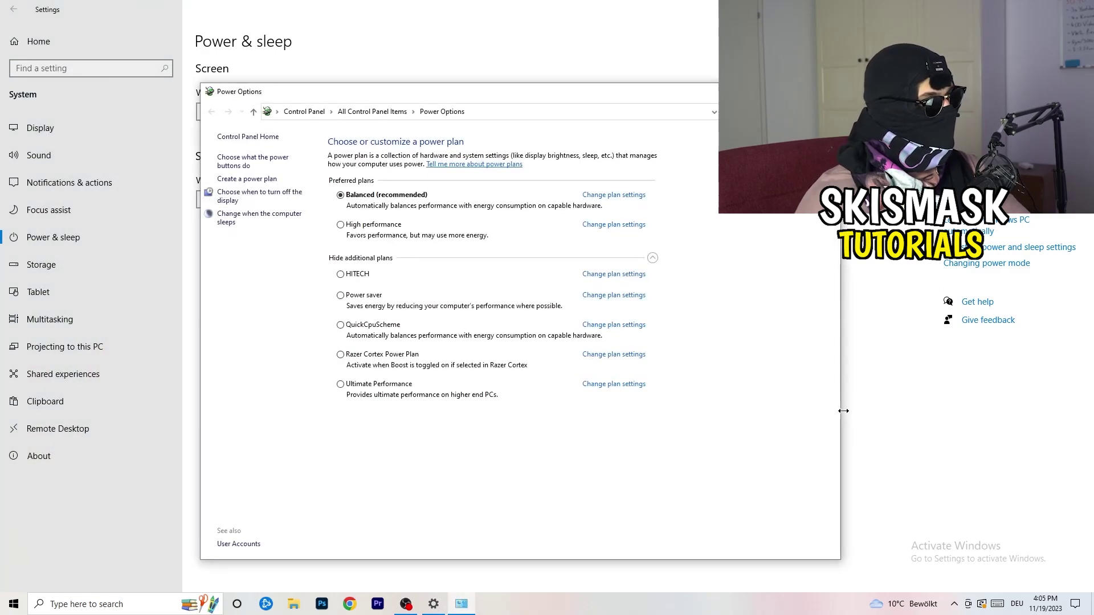
left_click(653, 258)
left_click(652, 258)
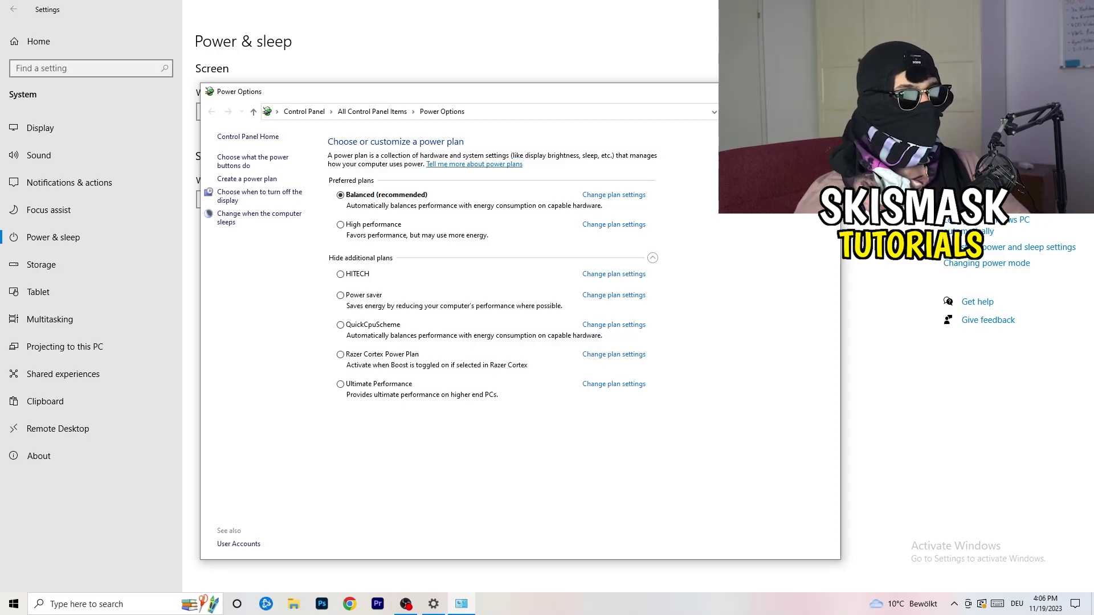
left_click(827, 92)
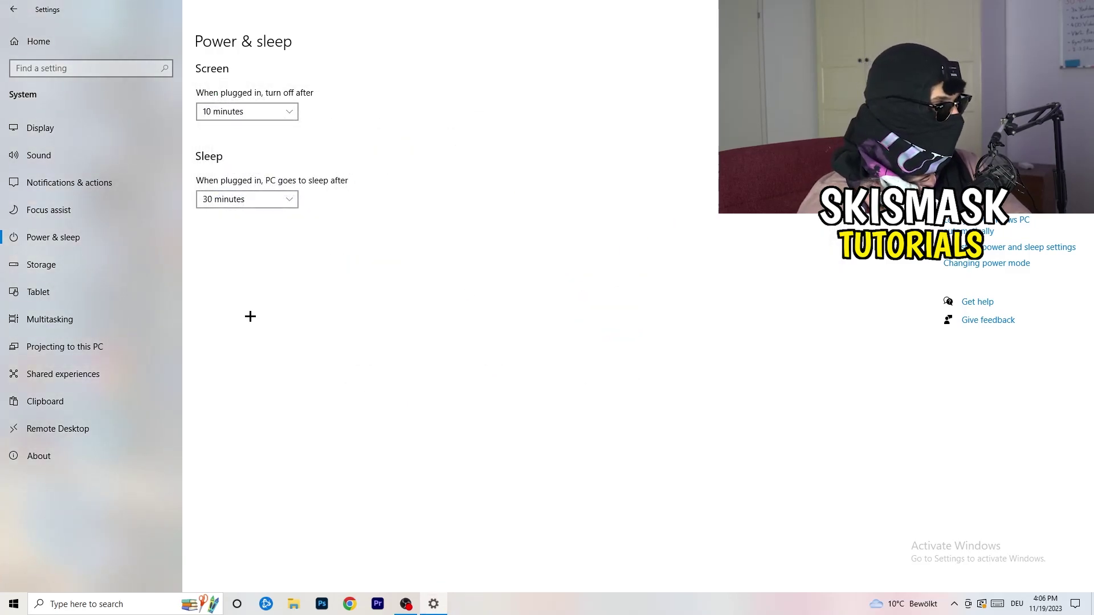
Configure Storage Sense to delete temporary files that apps aren't using, and check the recycle bin retention choices.
left_click(75, 271)
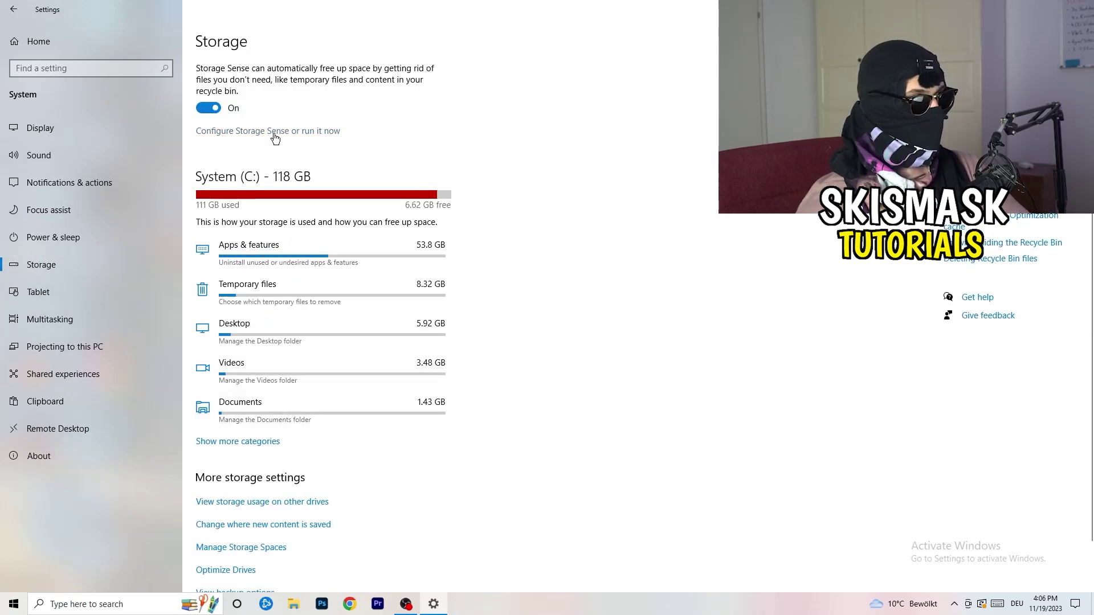
left_click(274, 134)
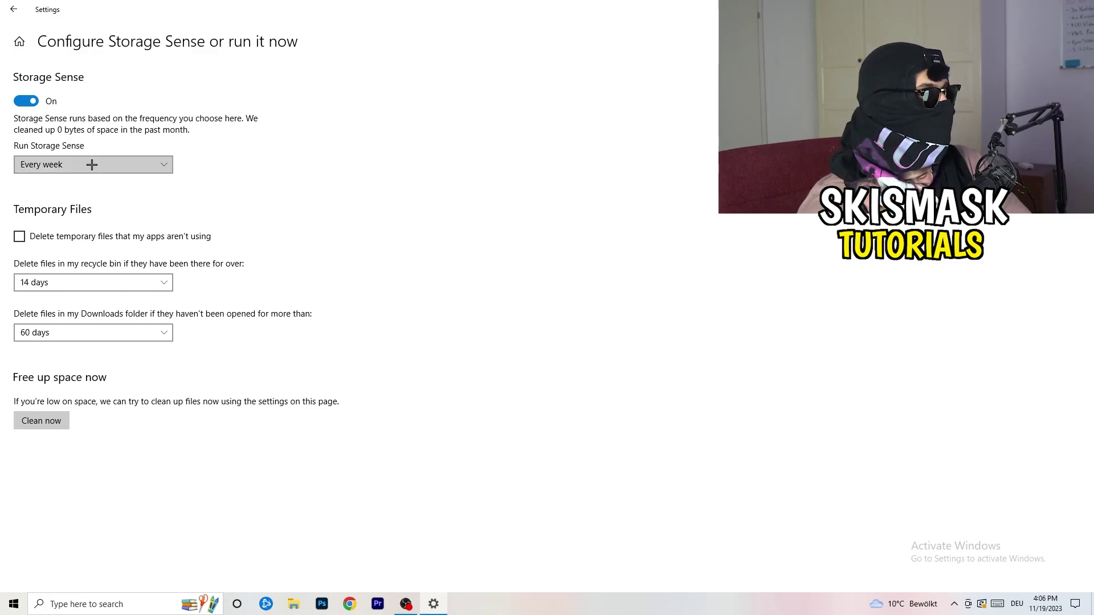
left_click(65, 238)
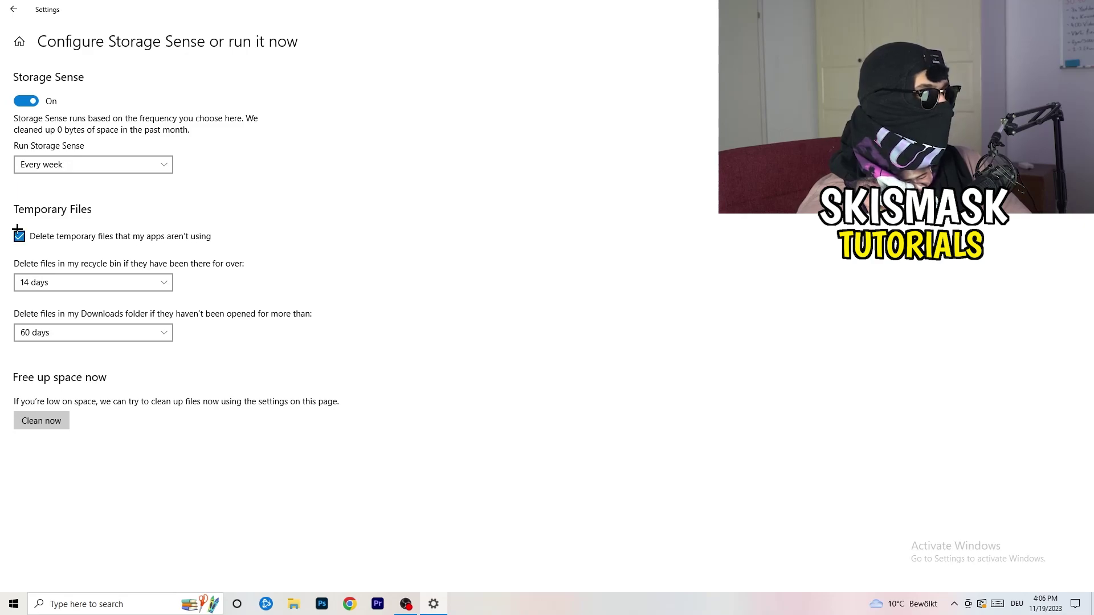
left_click(80, 283)
left_click(325, 264)
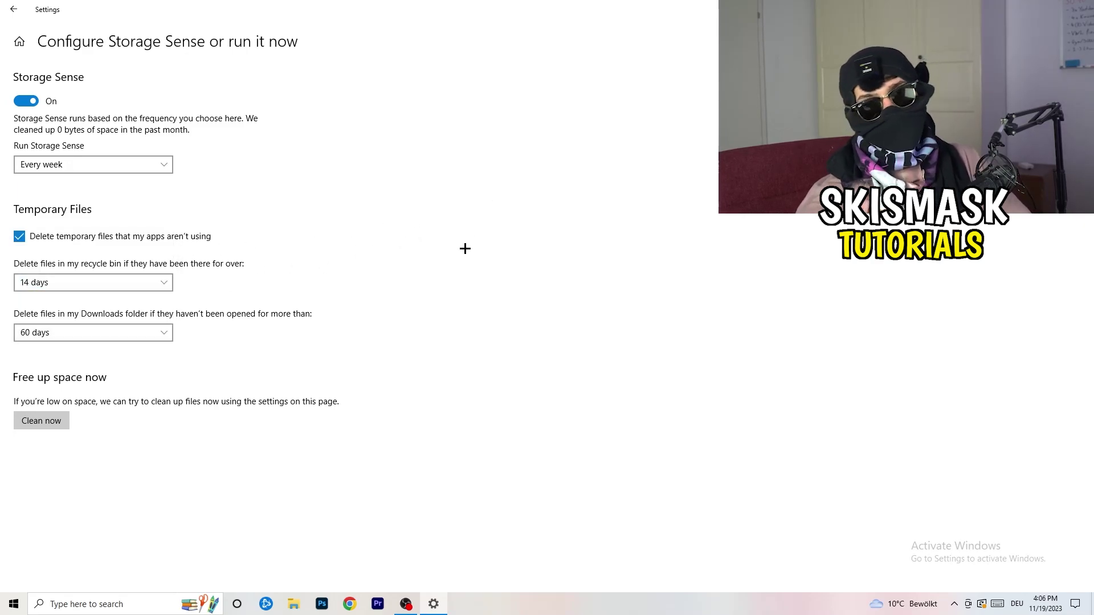
Check the retention choices for deleting unopened files from the Downloads folder in Storage Sense, keeping 60 days.
left_click(100, 333)
left_click(430, 257)
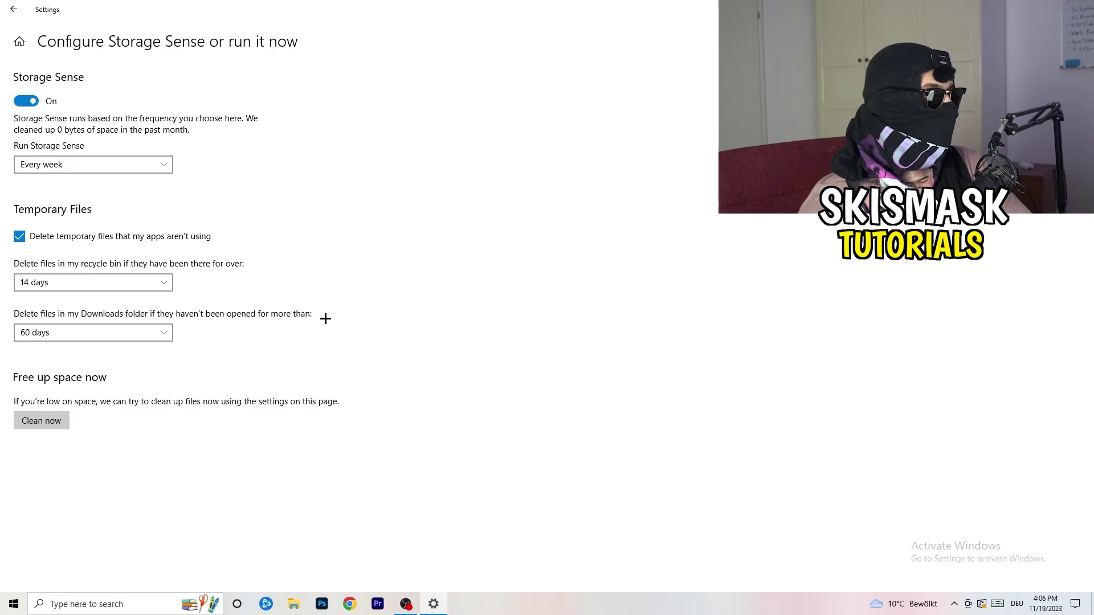
left_click(108, 340)
left_click(159, 332)
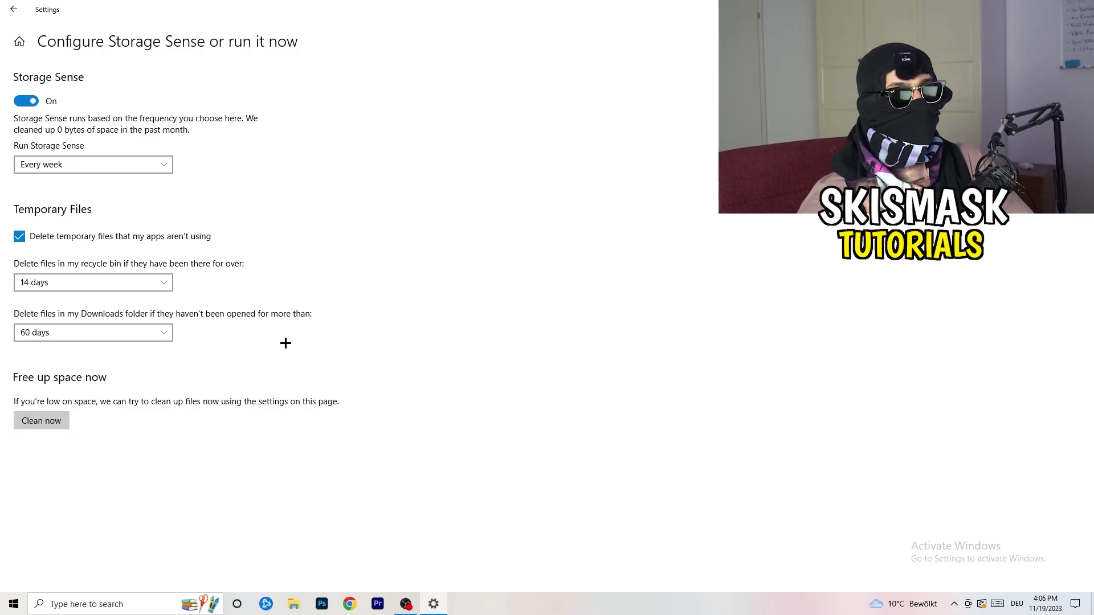
Leave the Storage Sense configuration, return to the Settings home page and open Update & Security.
left_click(13, 9)
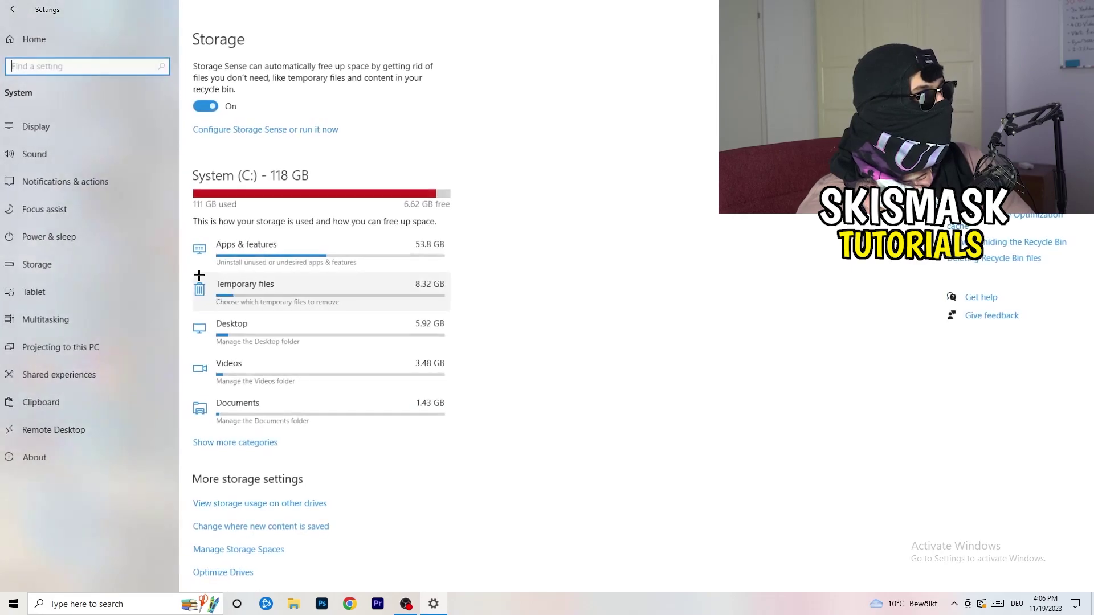
left_click(34, 41)
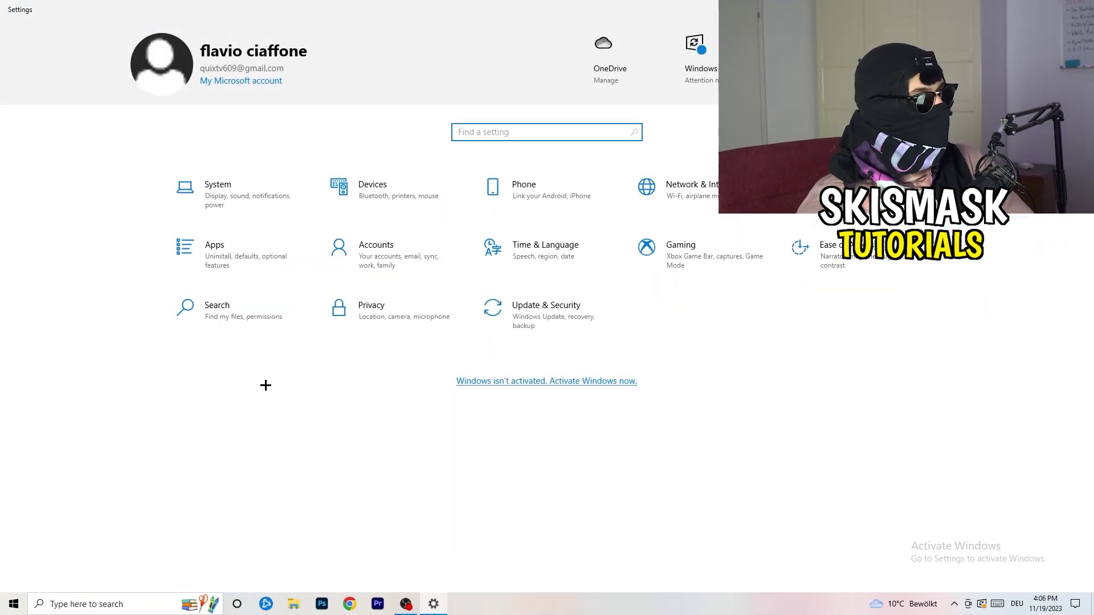
left_click(538, 321)
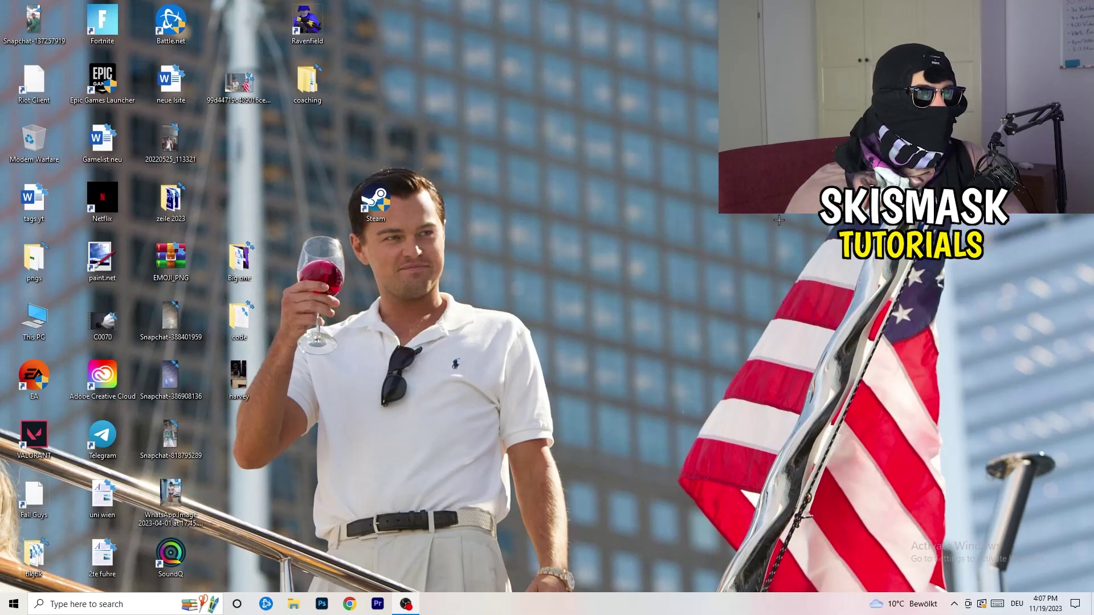
Open NVIDIA Control Panel from the desktop, review the resolution and the image settings with preview, and close it.
right_click(663, 240)
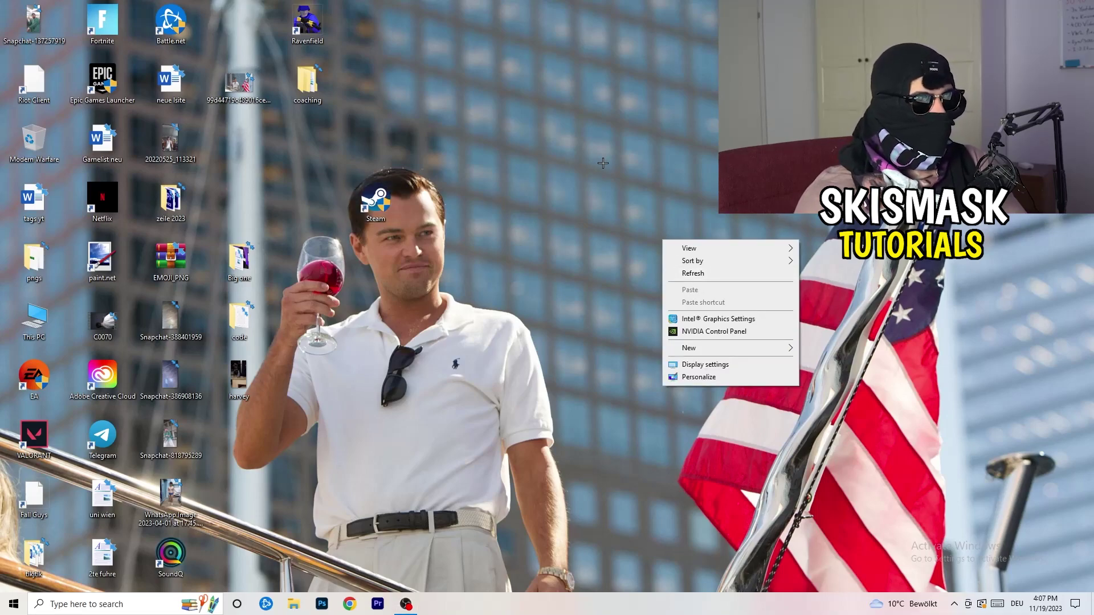
left_click(729, 332)
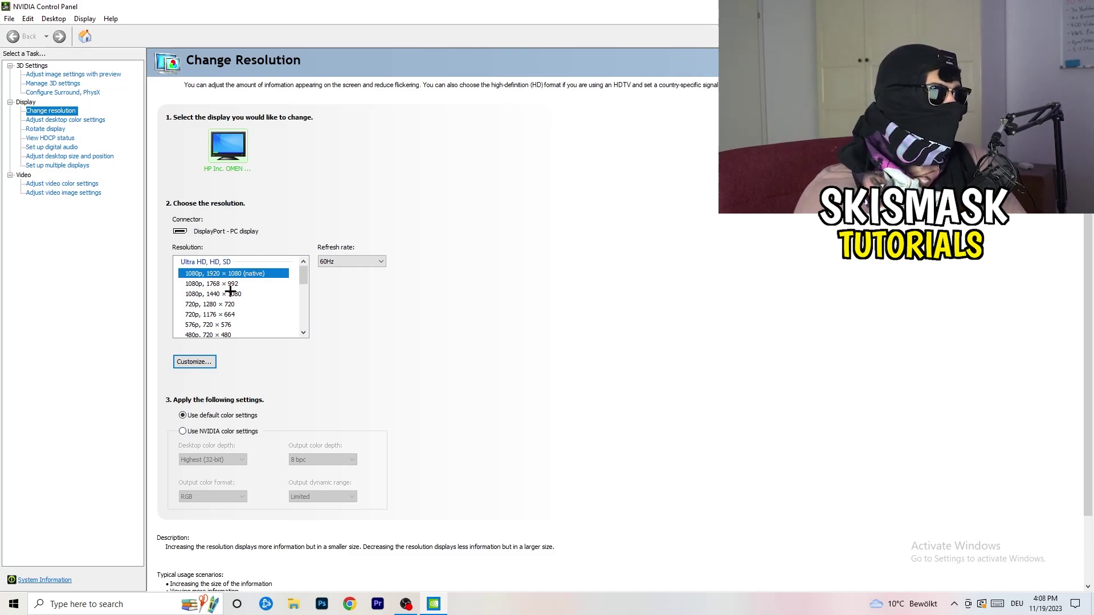
left_click(57, 74)
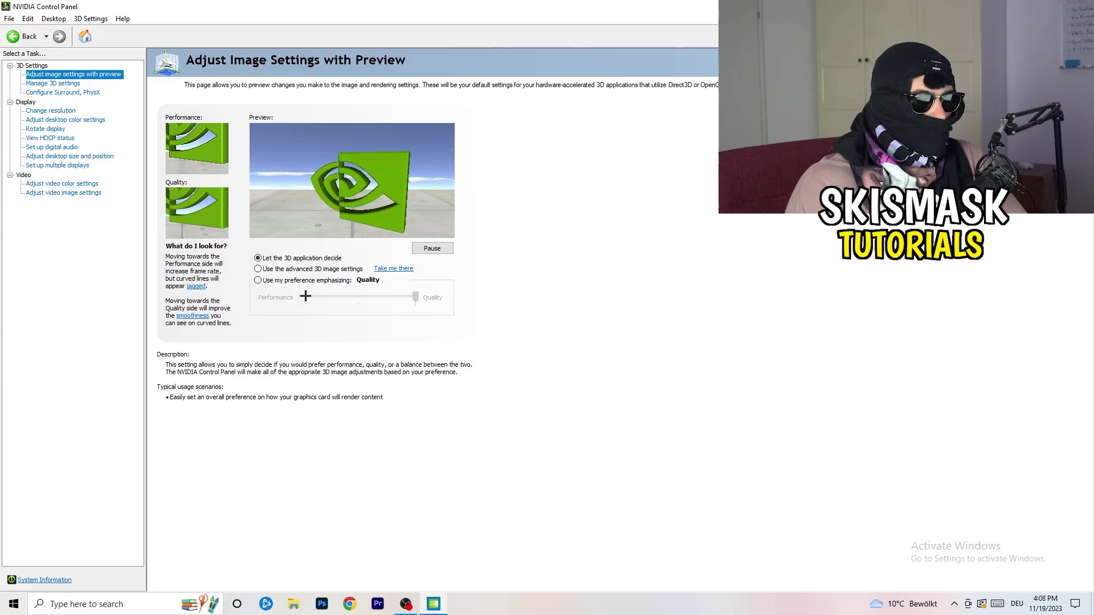
key("alt+F4")
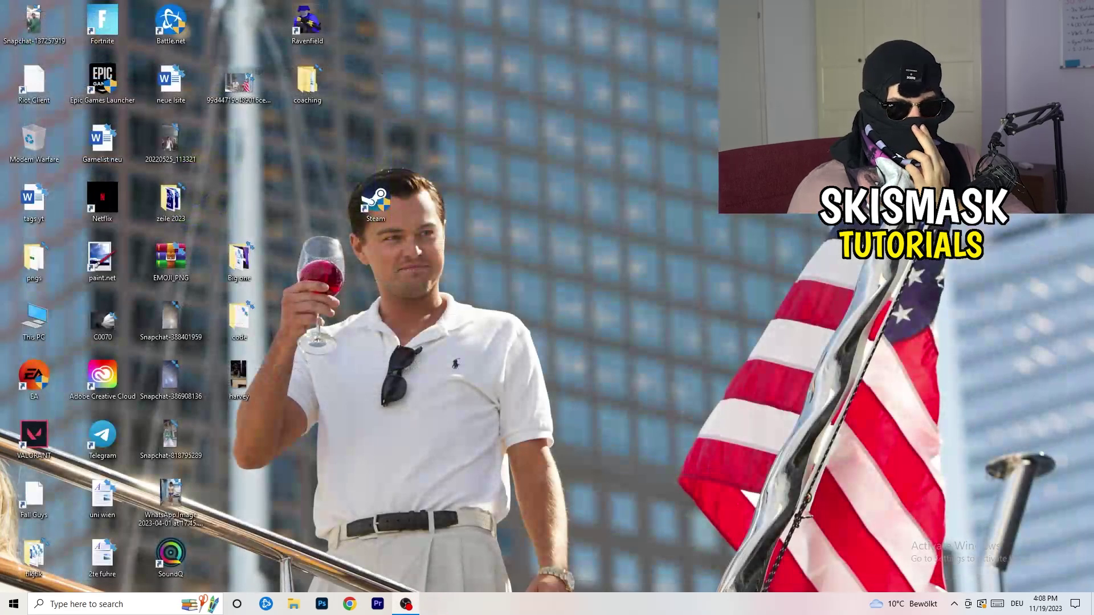